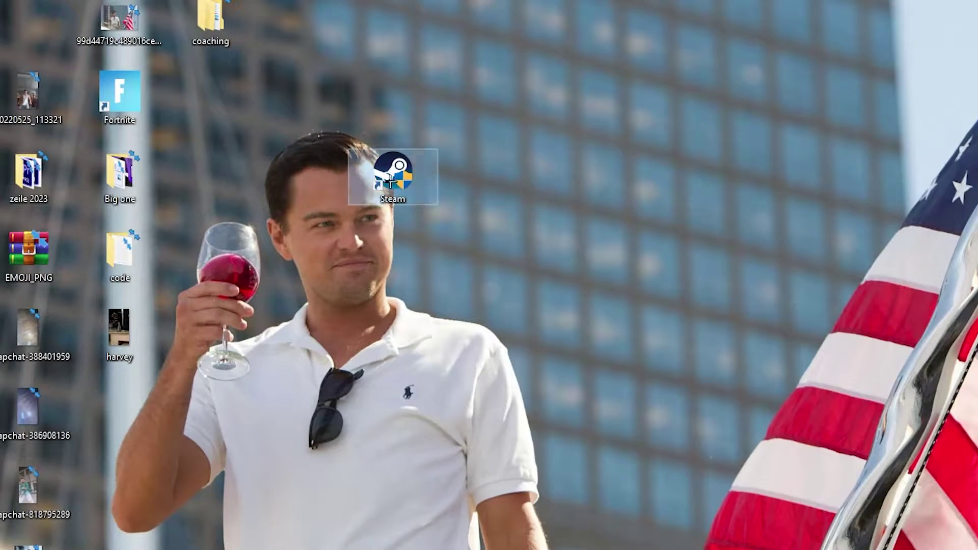
Step: Keep Windows 8 compatibility mode and Run as administrator on the Steam shortcut, and apply
drag(393, 171, 484, 242)
right_click(488, 260)
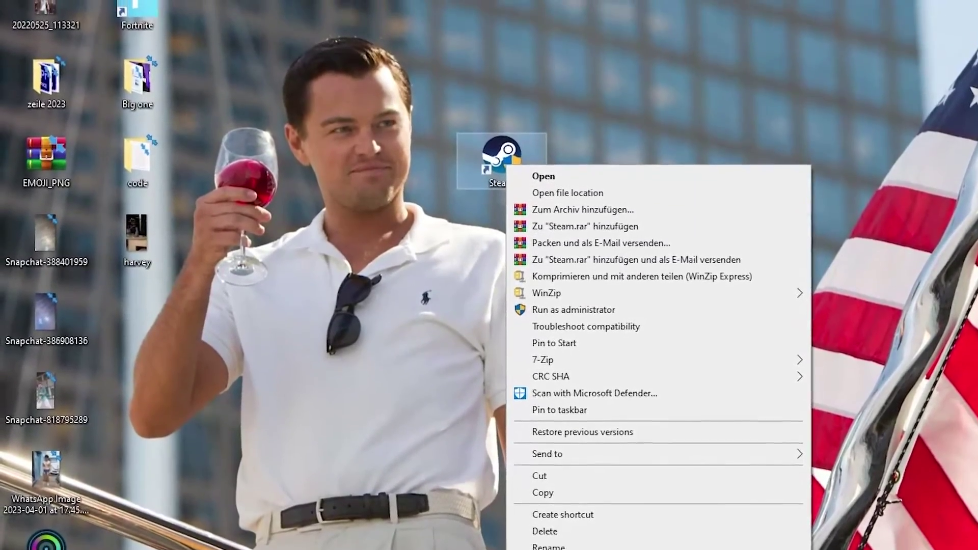
click(591, 542)
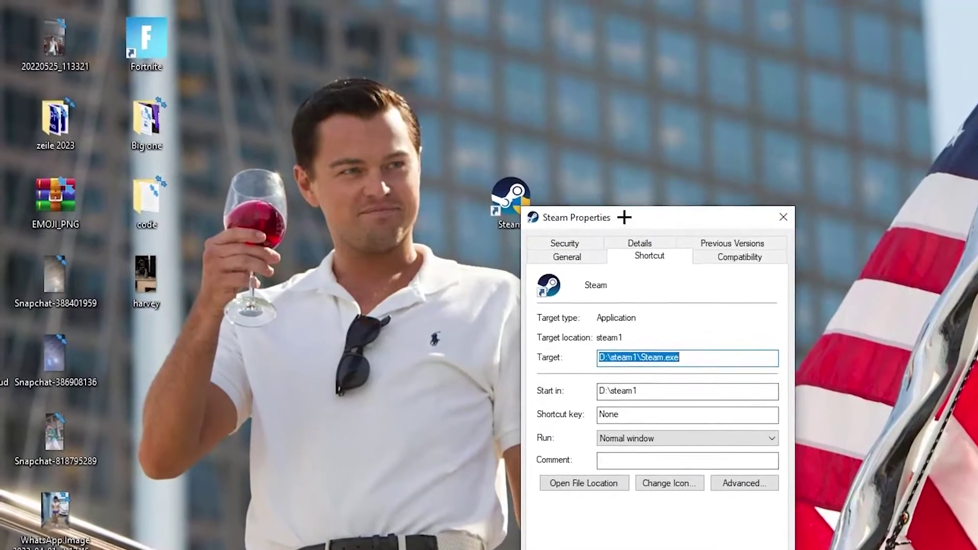
drag(624, 203, 509, 44)
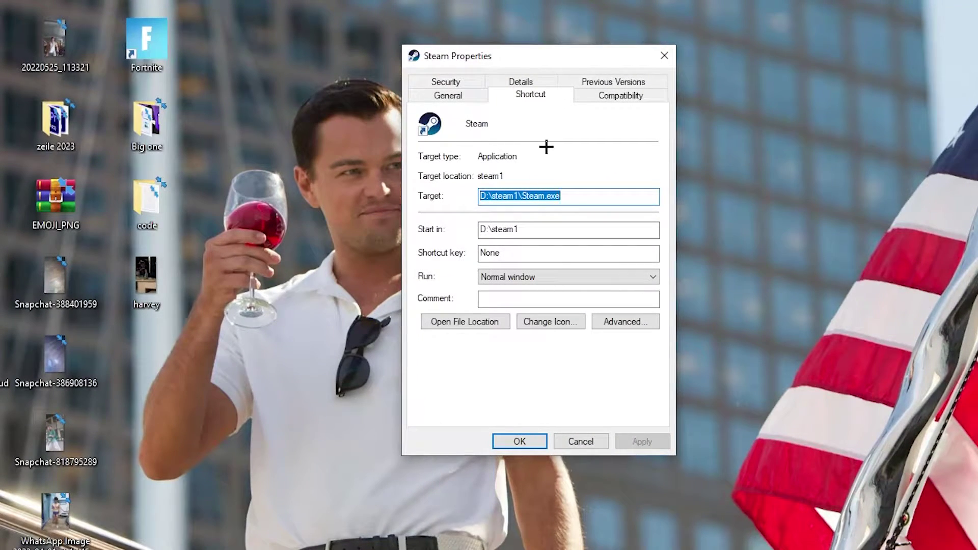
click(615, 96)
drag(557, 61, 527, 0)
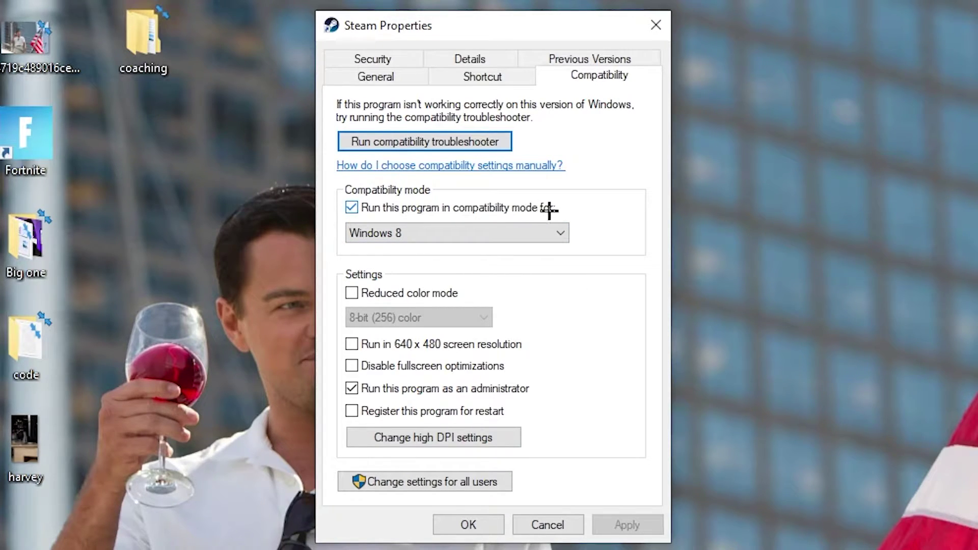
click(546, 225)
click(565, 222)
click(475, 524)
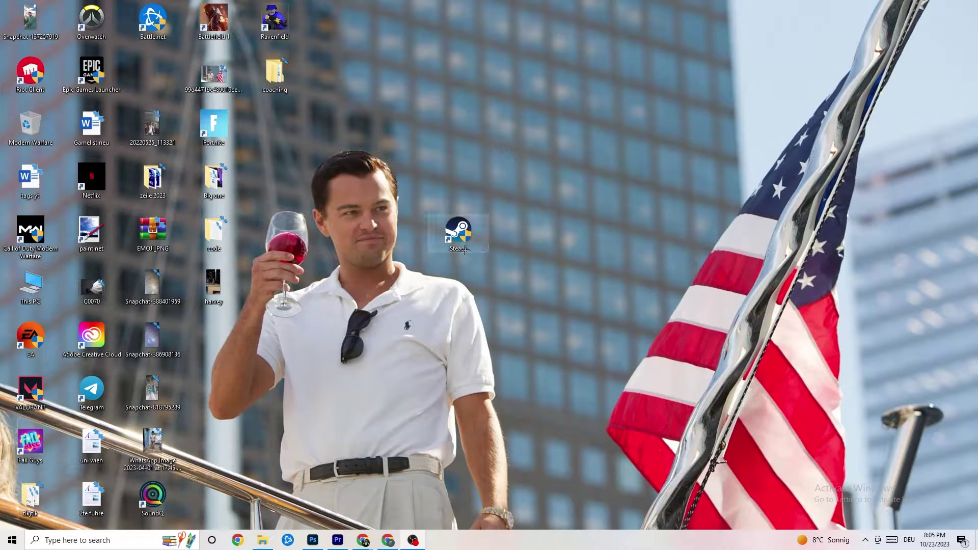
Step: Drag the Steam shortcut into the icon grid beside the Epic Games Launcher shortcut
drag(470, 239, 467, 136)
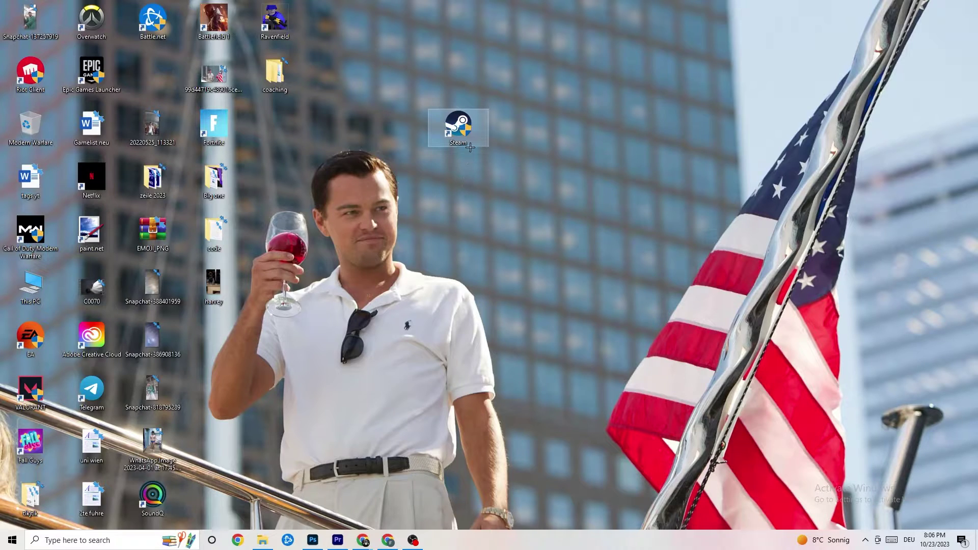
drag(473, 119, 402, 189)
click(423, 141)
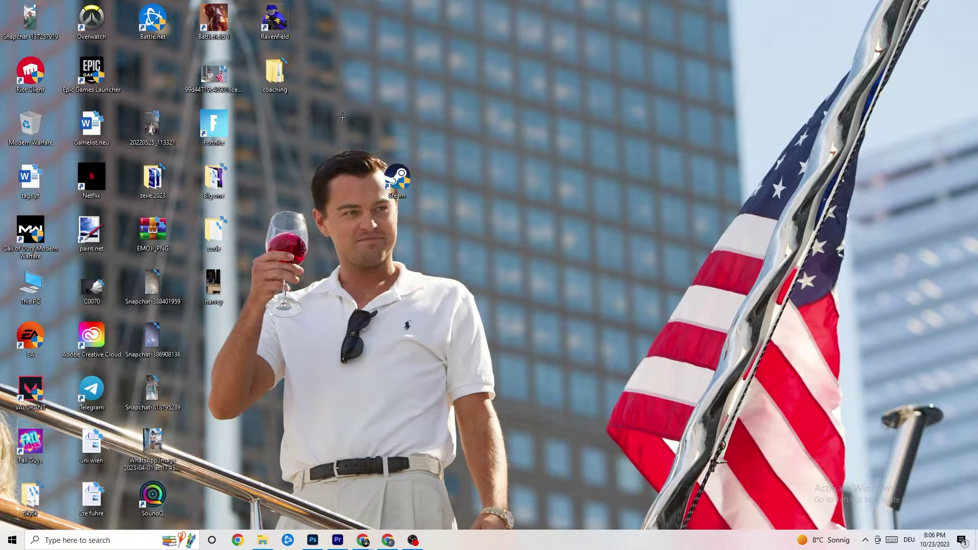
drag(394, 163, 476, 138)
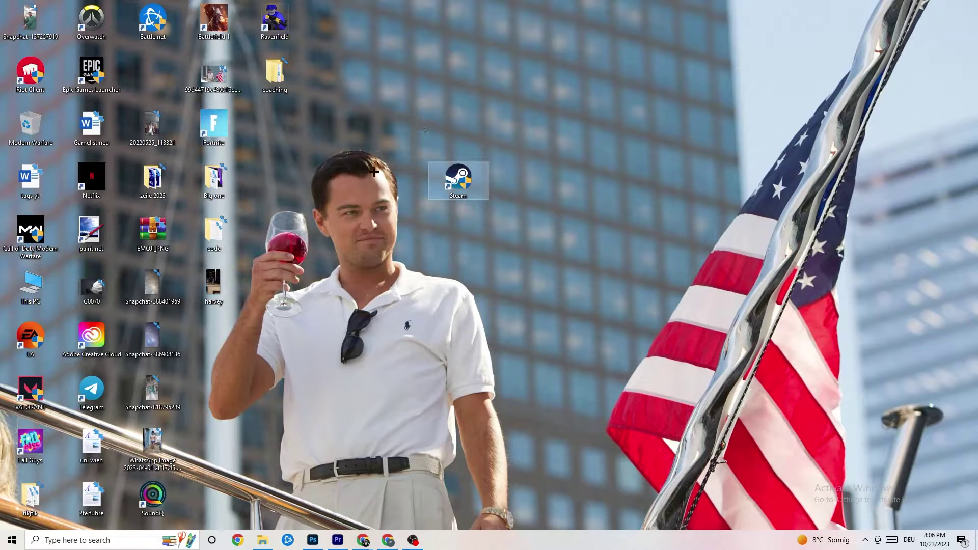
Step: Recheck the Steam shortcut's compatibility settings and close its properties unchanged
right_click(461, 187)
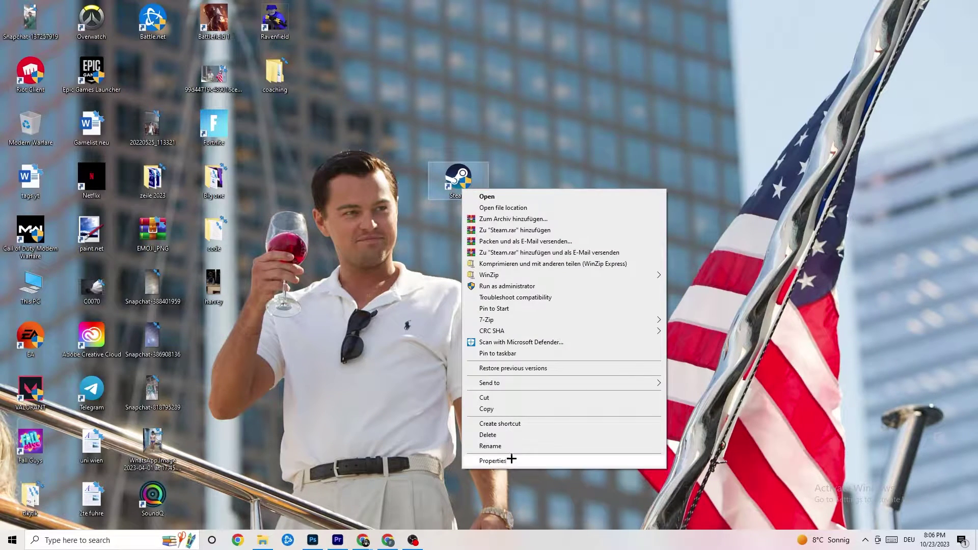
click(508, 460)
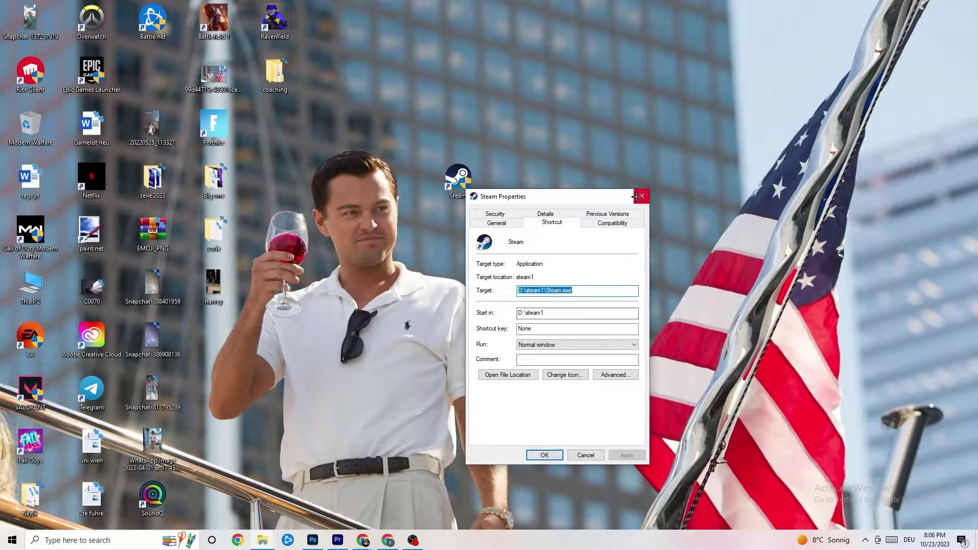
click(612, 222)
click(641, 196)
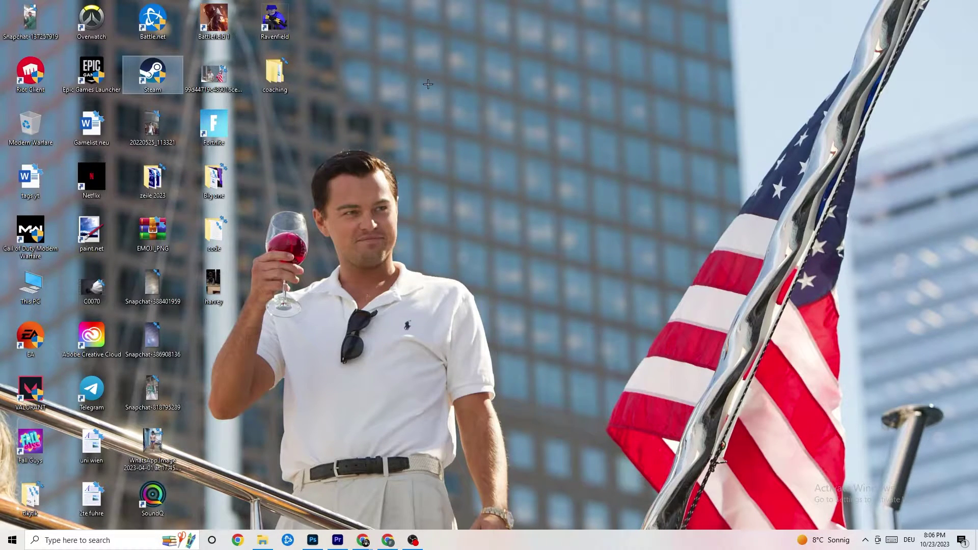
click(475, 99)
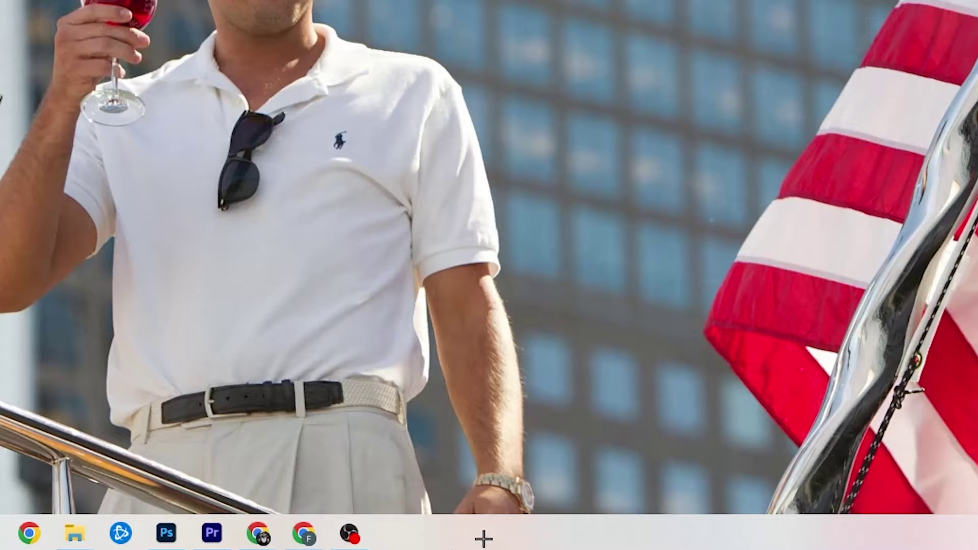
Step: Launch Task Manager from the taskbar and maximize it to full screen
right_click(418, 542)
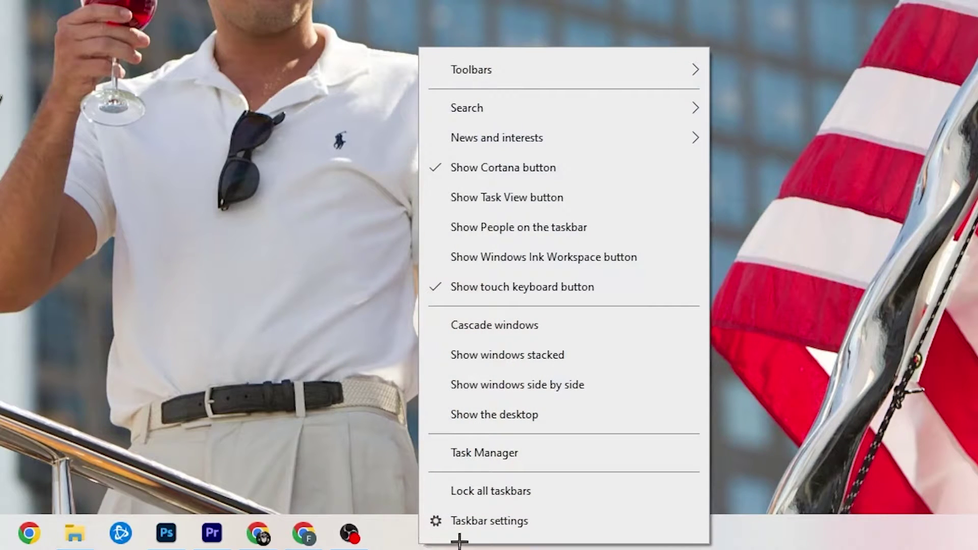
click(507, 458)
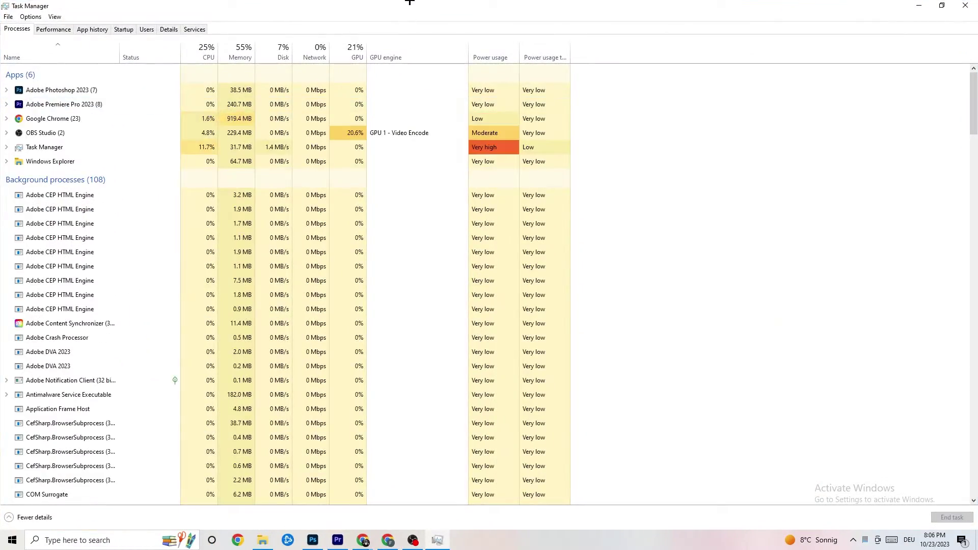
drag(409, 1, 422, 45)
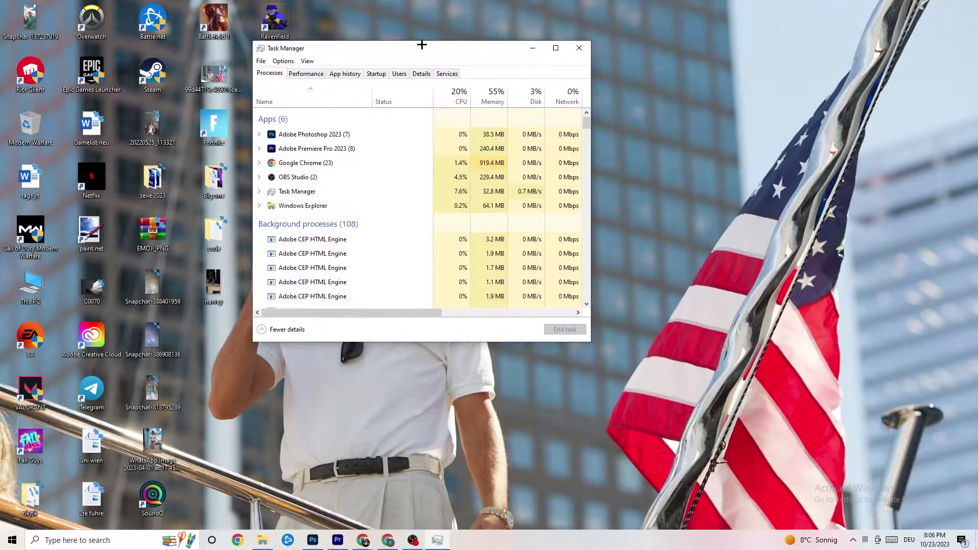
click(556, 48)
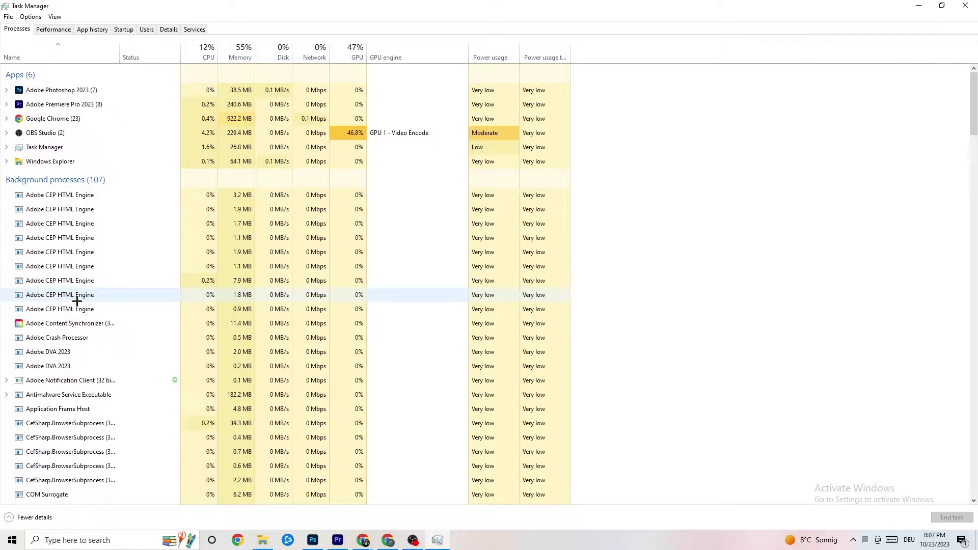
Step: End the Adobe Photoshop 2023 task from the Processes list
scroll(129, 269, down, 4)
scroll(130, 270, down, 12)
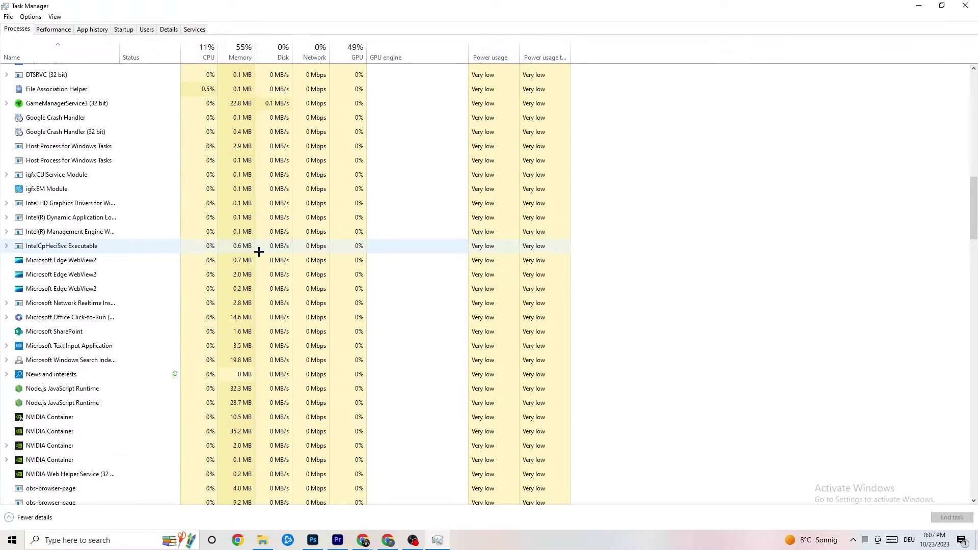
scroll(269, 250, up, 16)
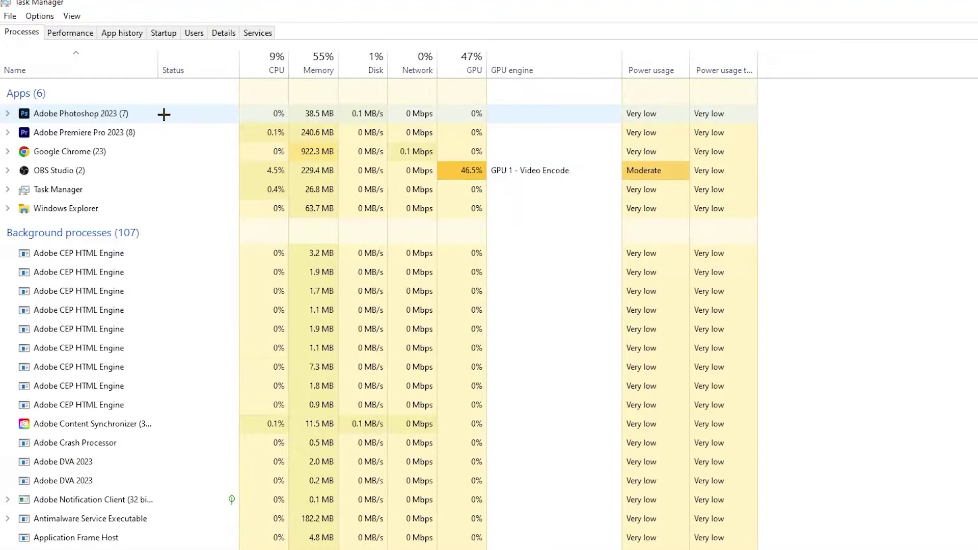
right_click(332, 113)
click(178, 119)
right_click(177, 119)
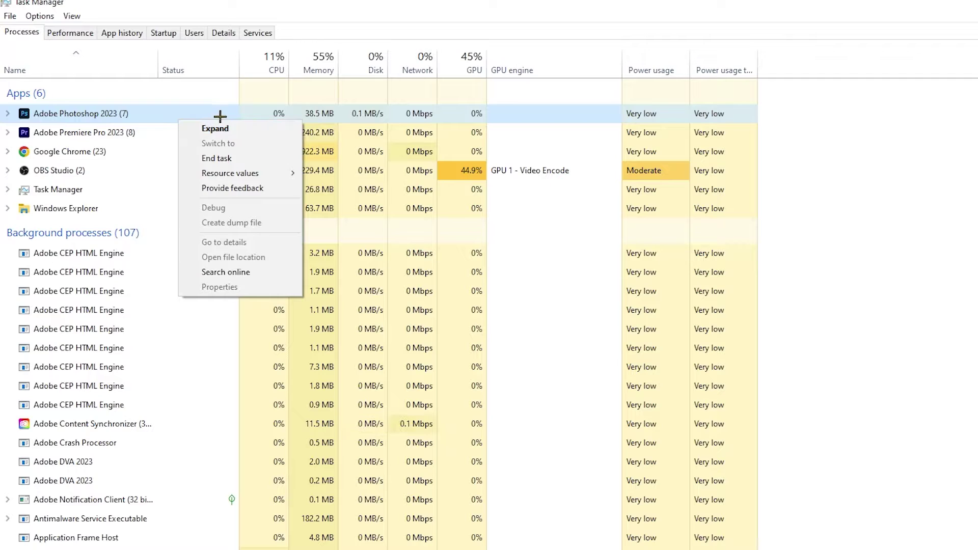
click(263, 158)
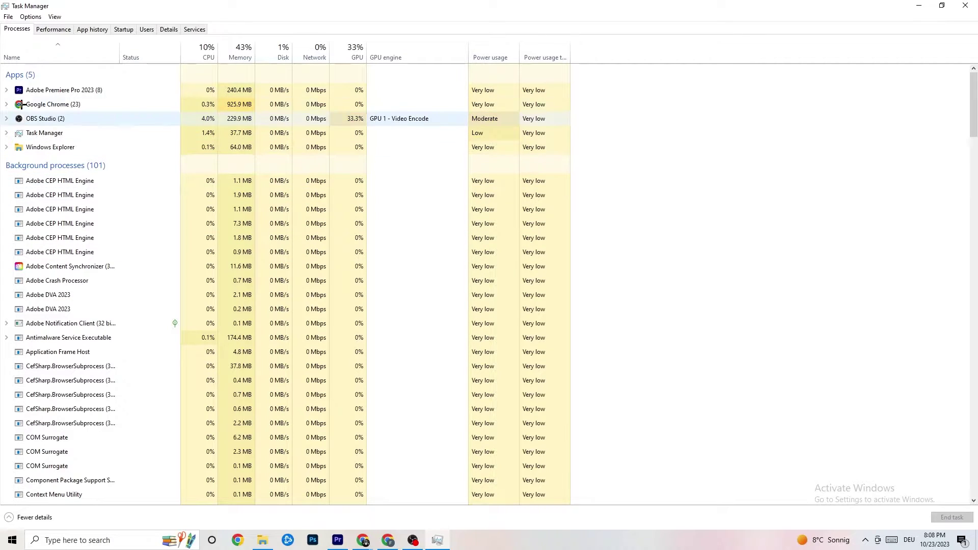
Step: Check Adobe Premiere Pro's priority on the Details tab, leaving it Normal, then view Startup programs
click(168, 29)
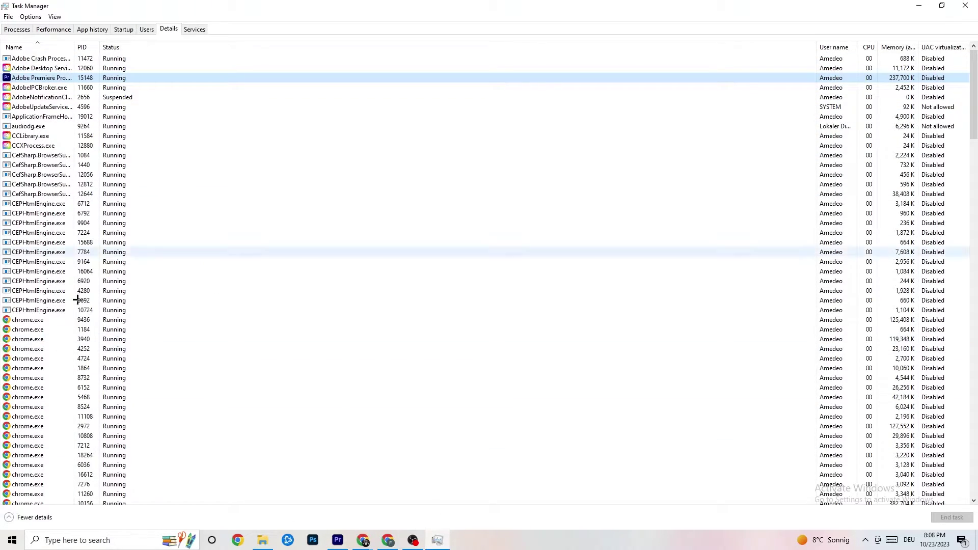
click(62, 78)
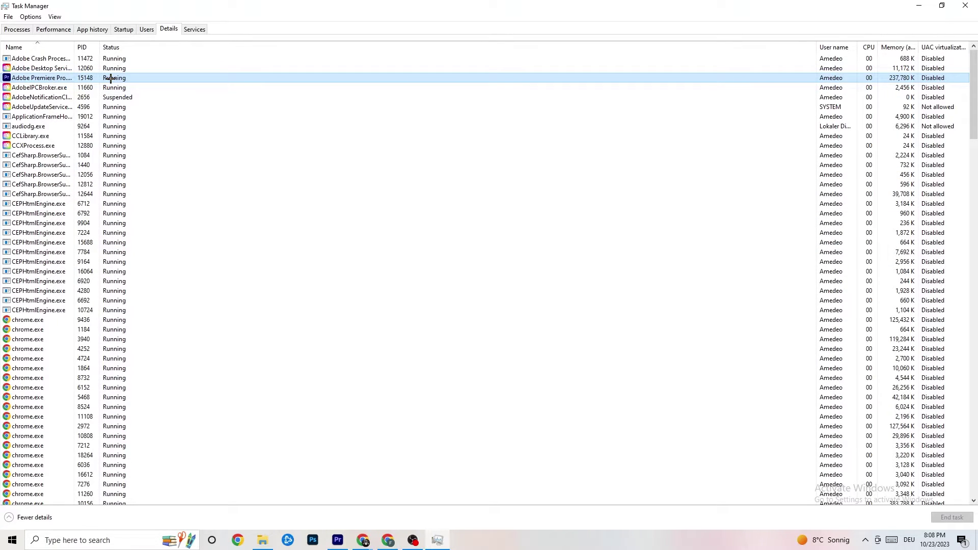
right_click(110, 78)
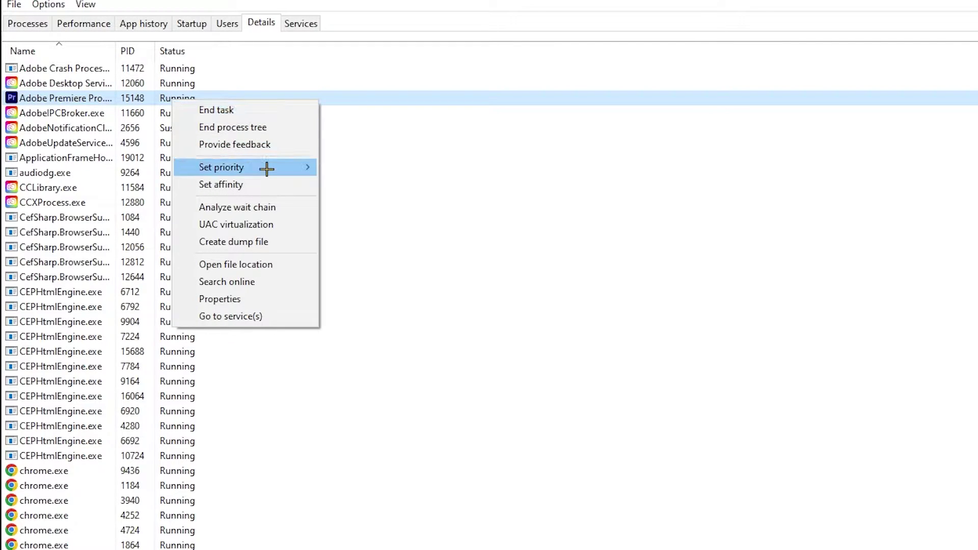
mouse_move(266, 169)
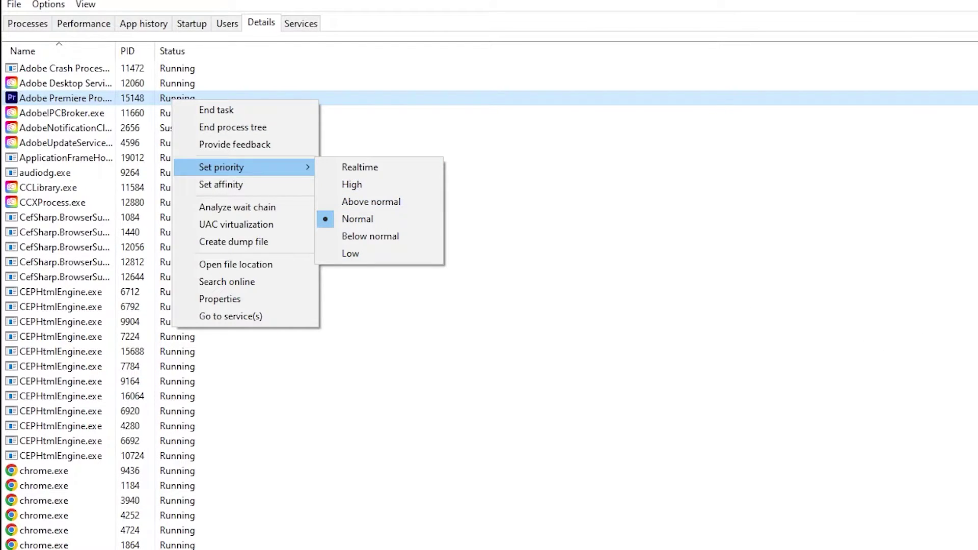
click(313, 68)
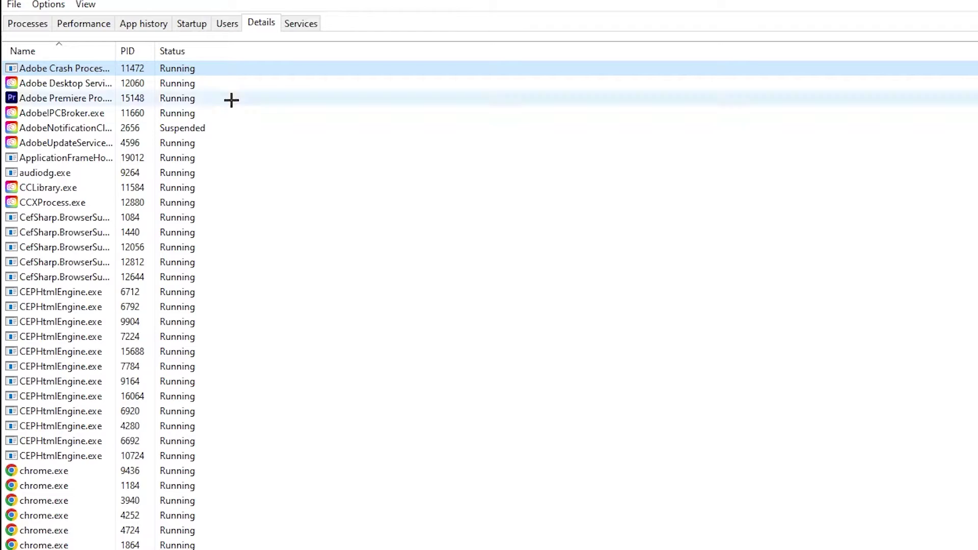
click(192, 24)
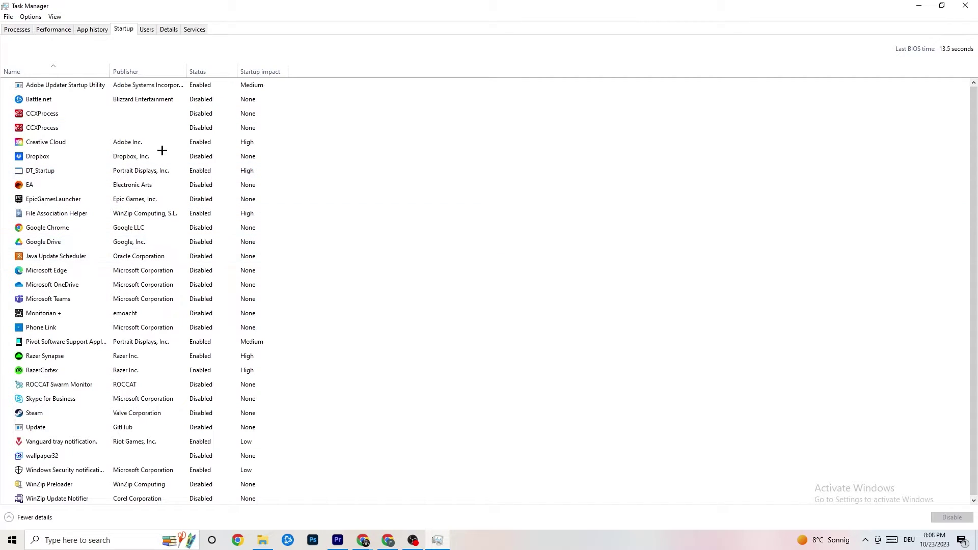
Step: Select the Adobe Updater startup entry, then close Task Manager and open Settings from Start
click(209, 89)
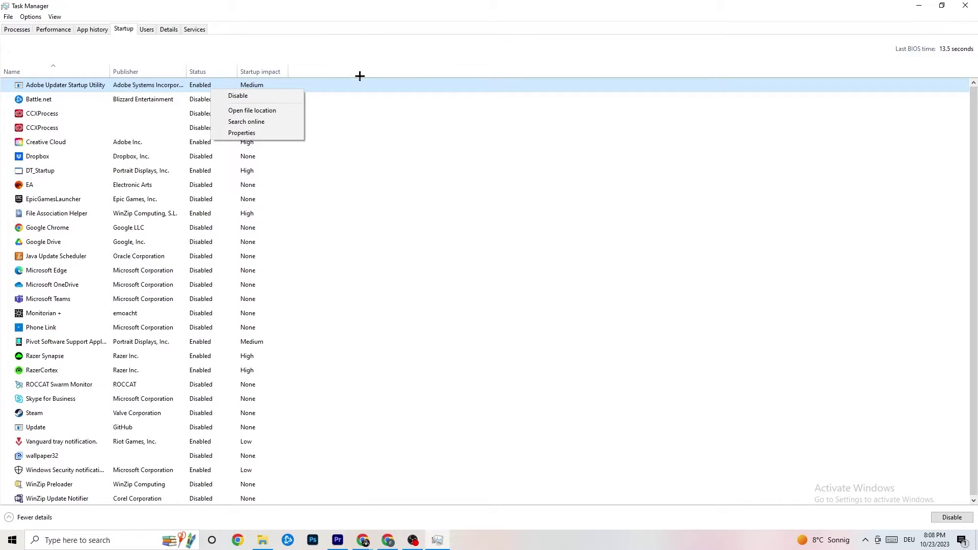
click(426, 32)
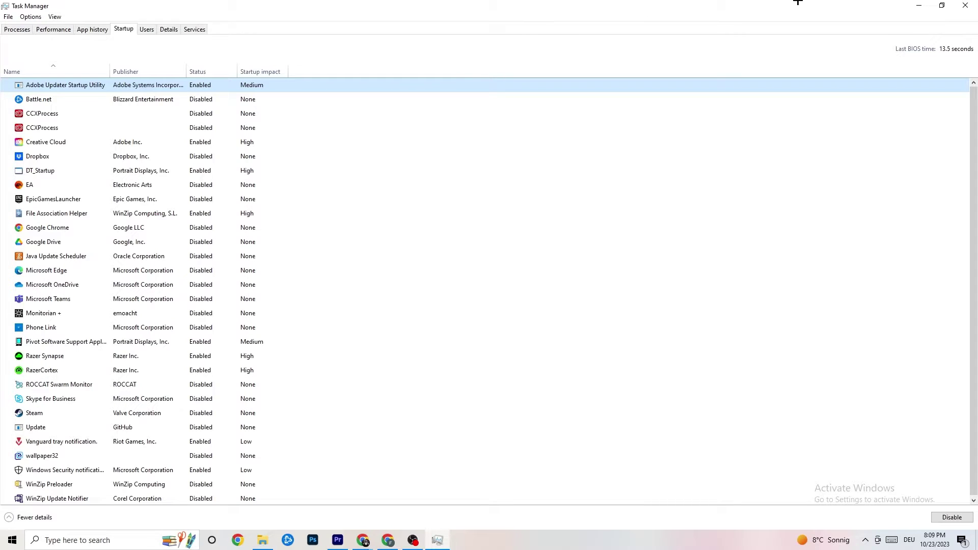
click(965, 5)
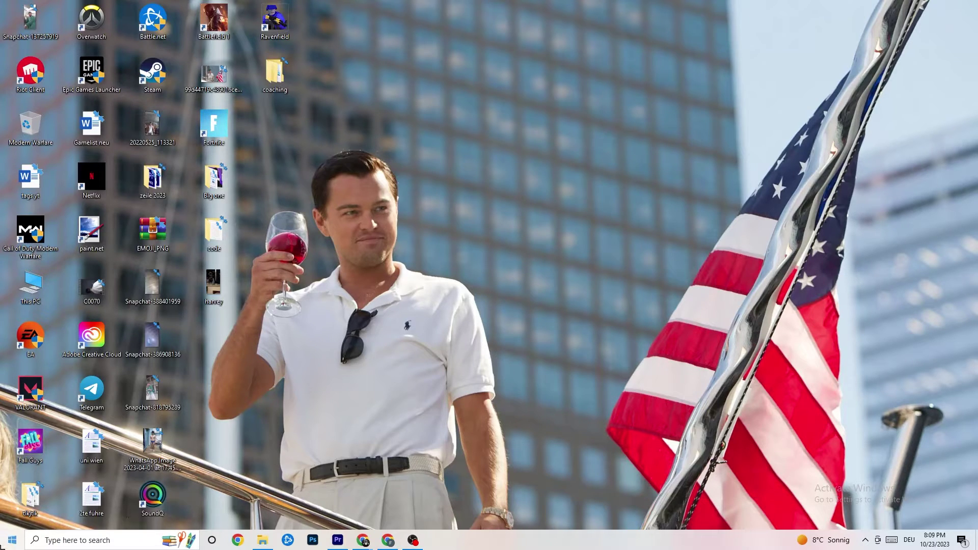
click(12, 540)
click(13, 494)
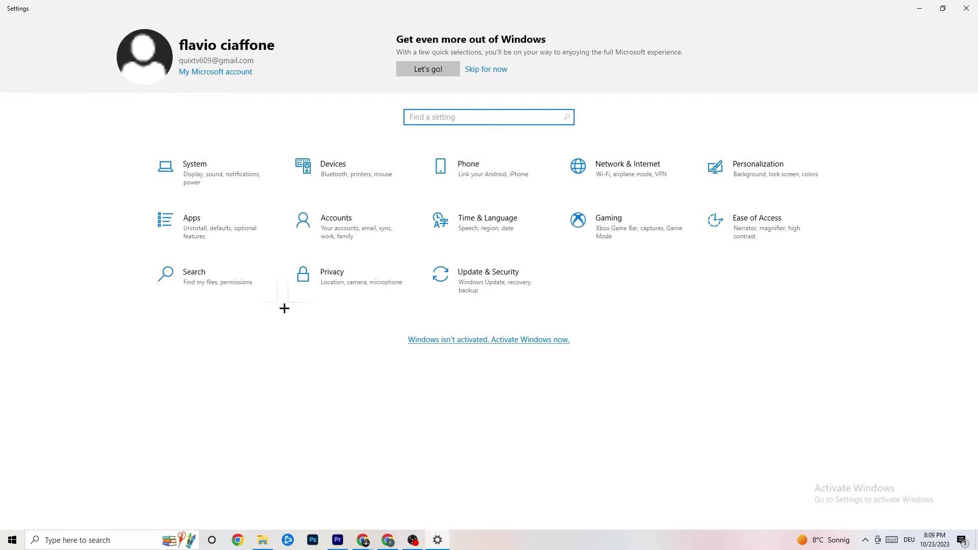
Step: Leave the display resolution at 1920 × 1080 (Recommended), then go to Power & sleep
click(230, 175)
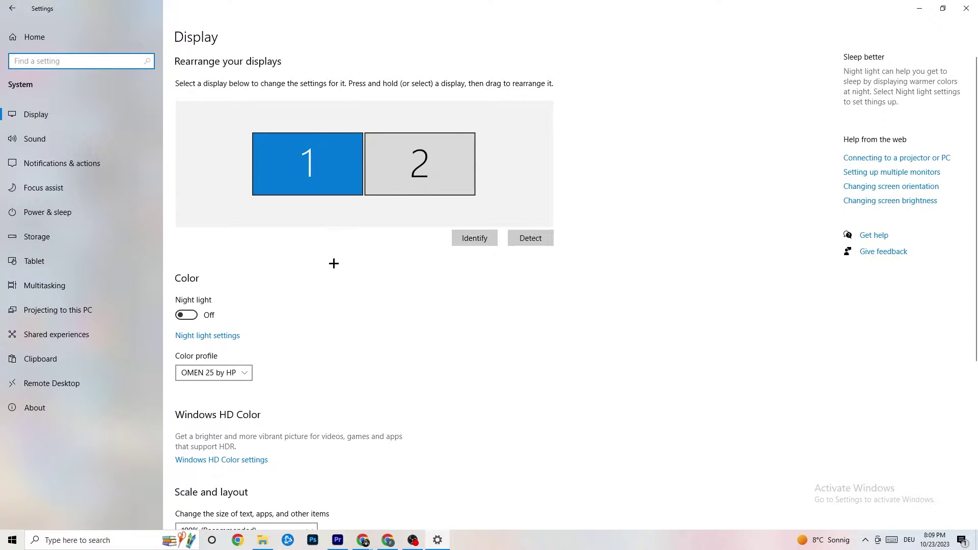
scroll(550, 198, down, 2)
scroll(550, 199, up, 2)
scroll(391, 220, down, 4)
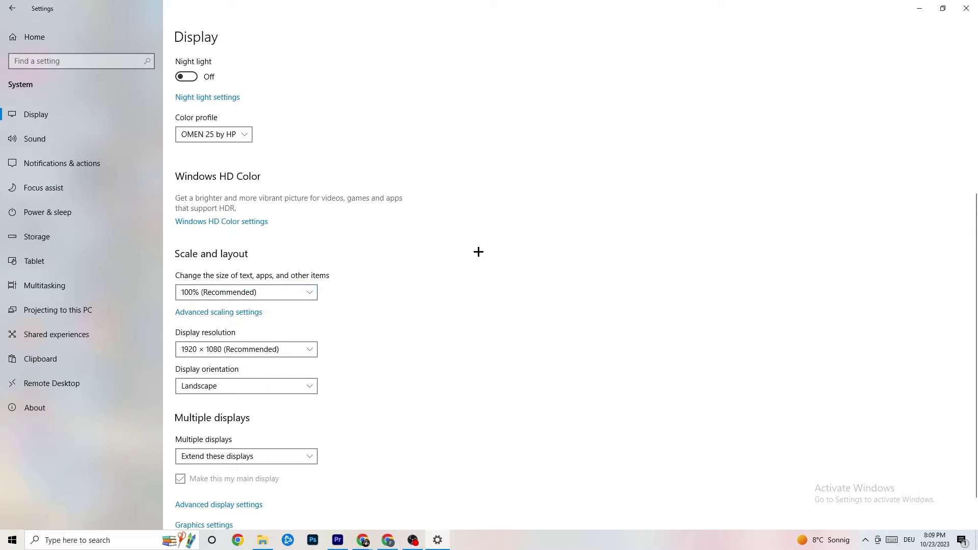
click(292, 352)
click(429, 308)
scroll(420, 298, down, 1)
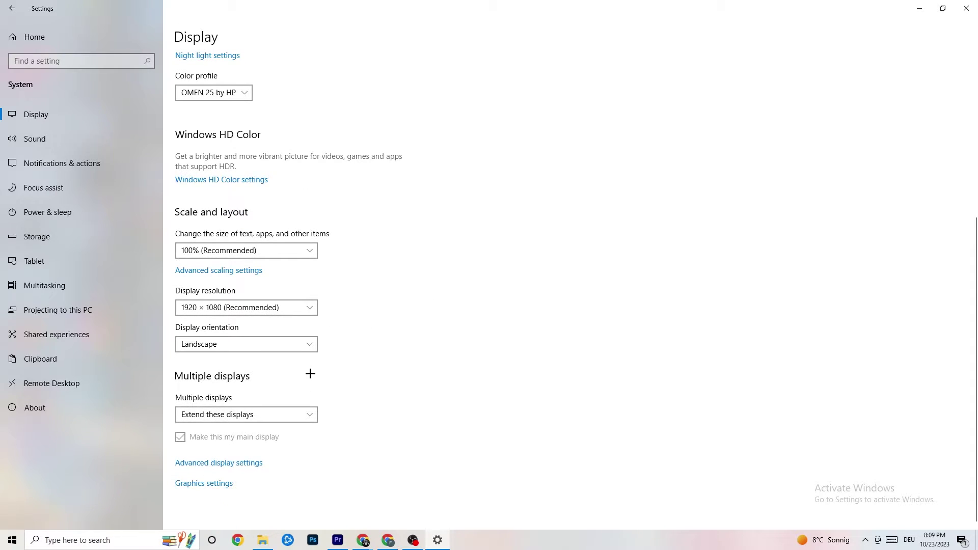
click(97, 212)
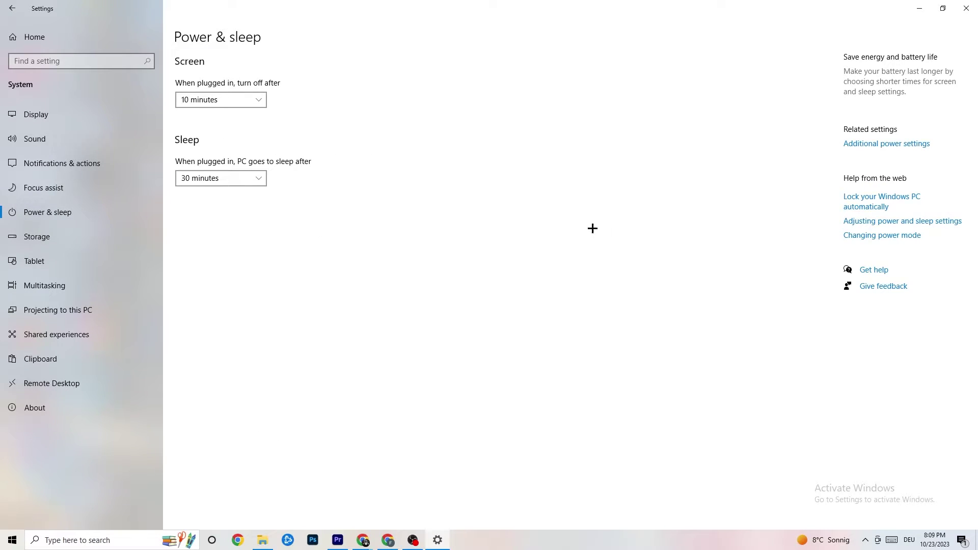
click(879, 145)
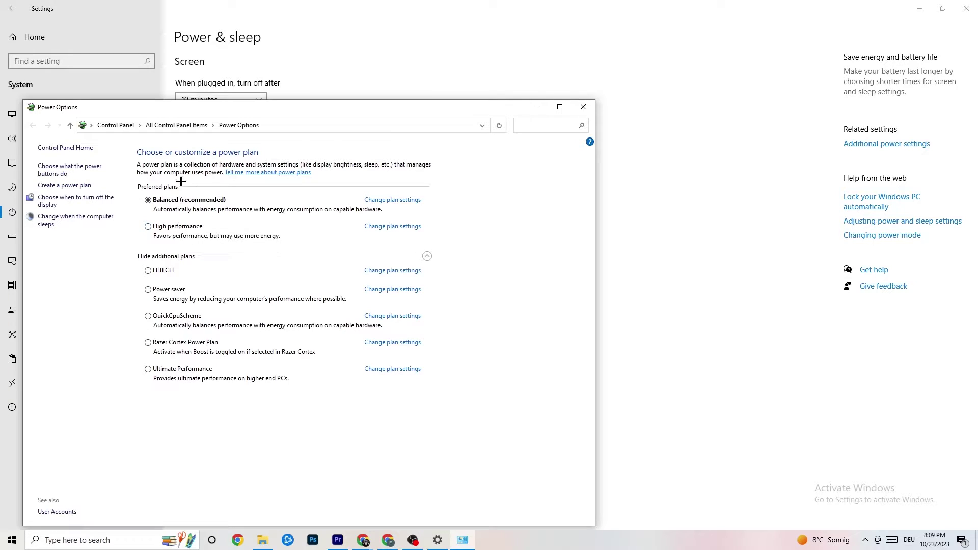
click(582, 110)
click(582, 110)
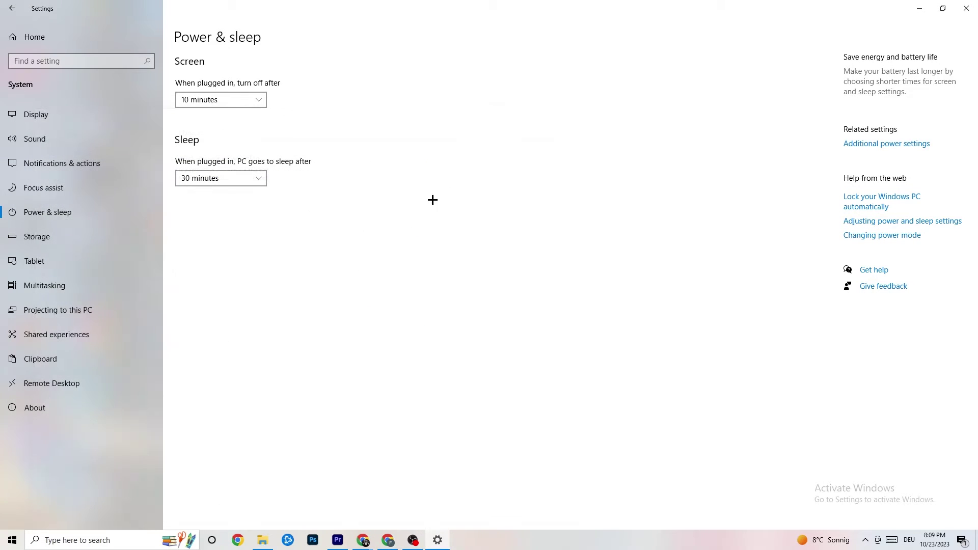
Step: Keep Storage Sense running every week, then go back to the Settings home page
click(63, 244)
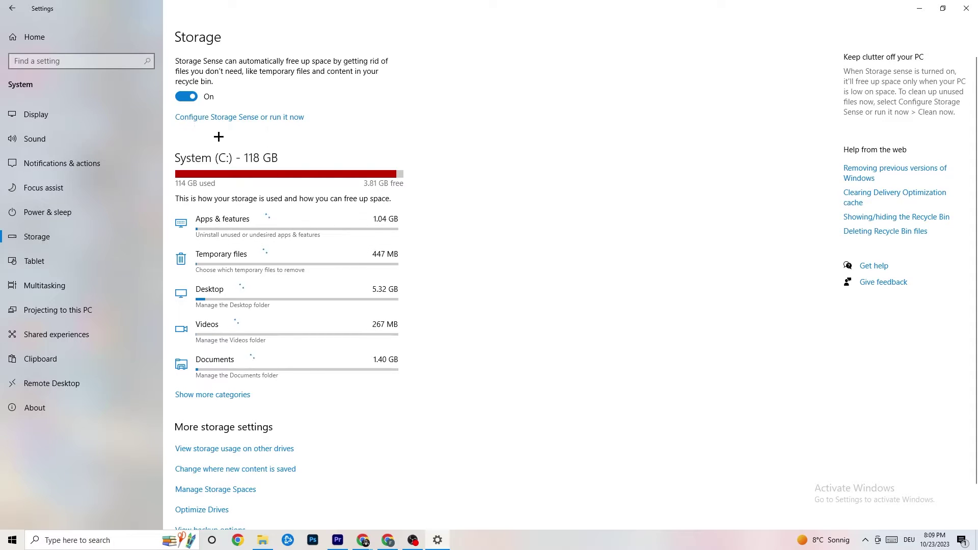
click(240, 118)
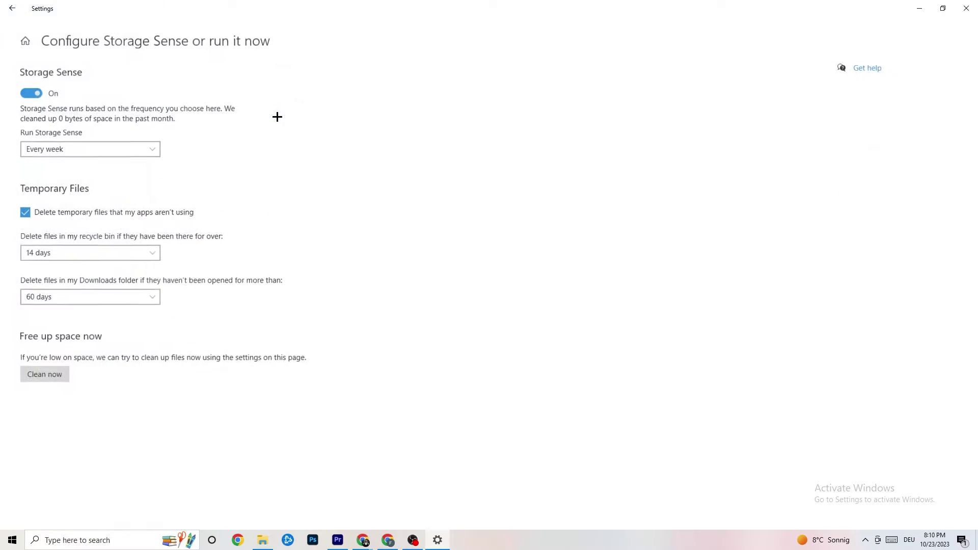
click(122, 147)
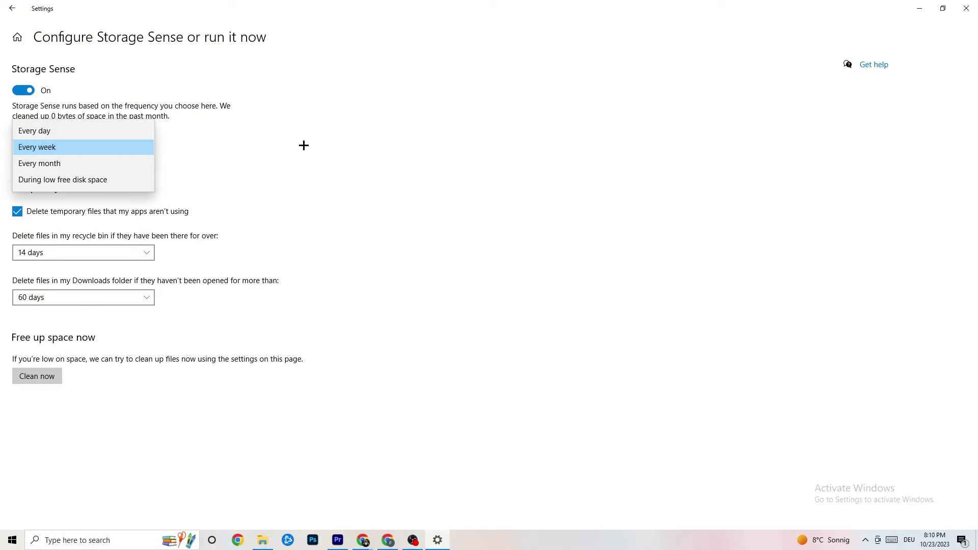
click(297, 146)
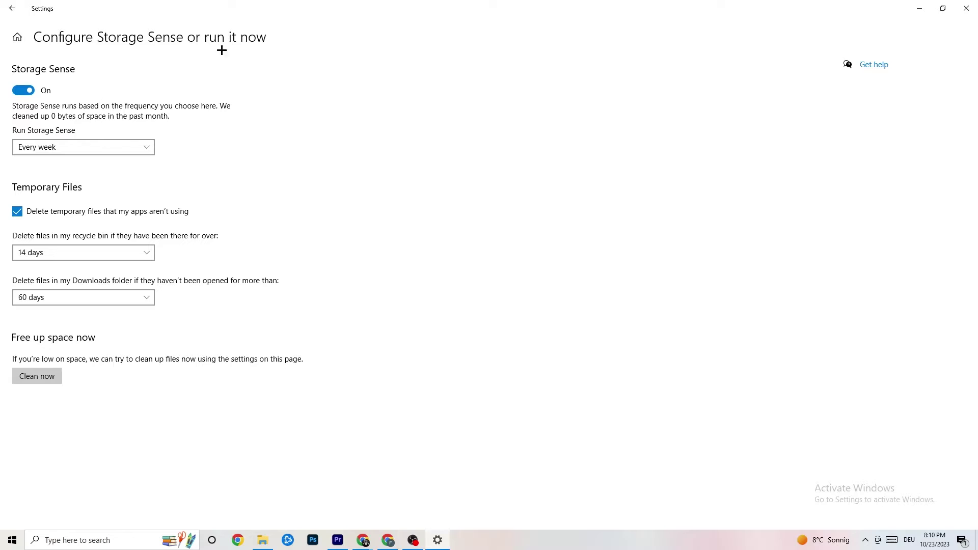
click(15, 10)
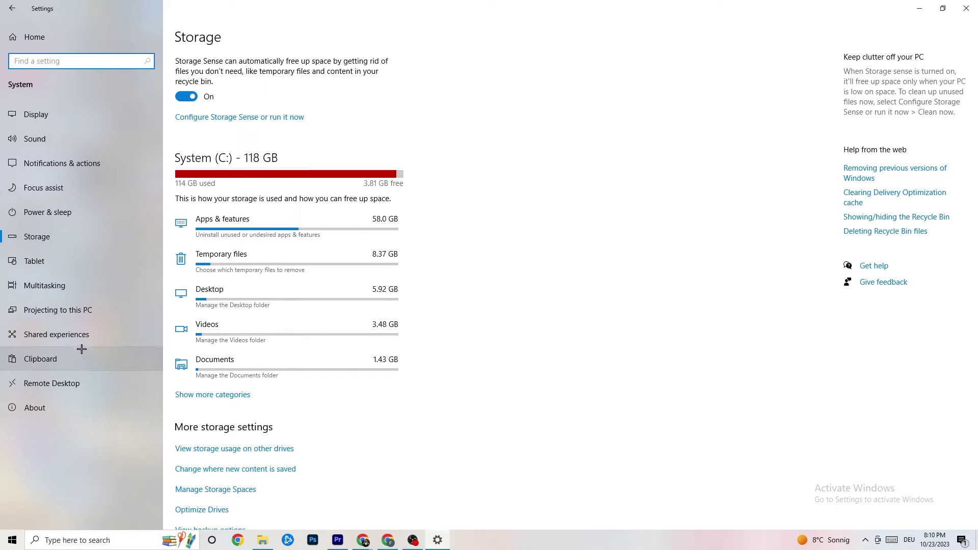
click(11, 8)
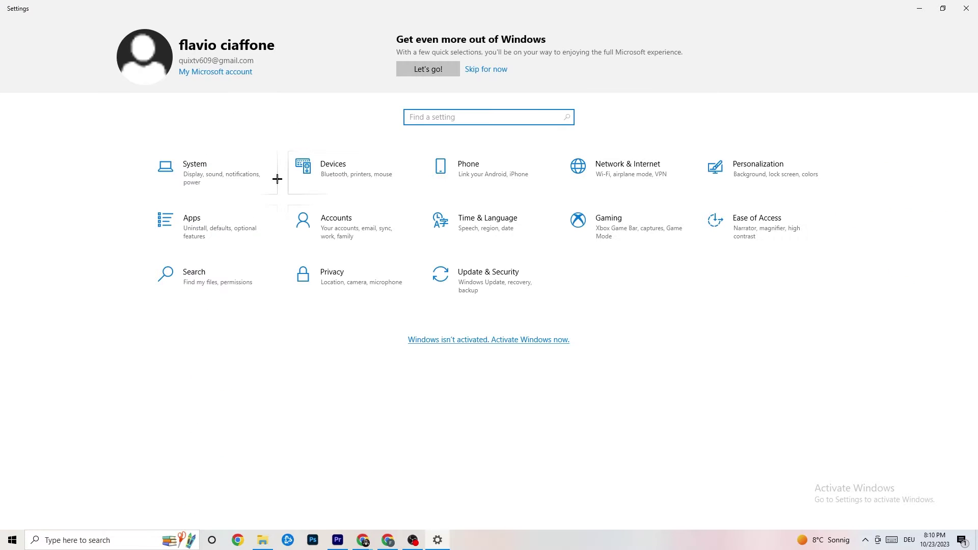
click(637, 240)
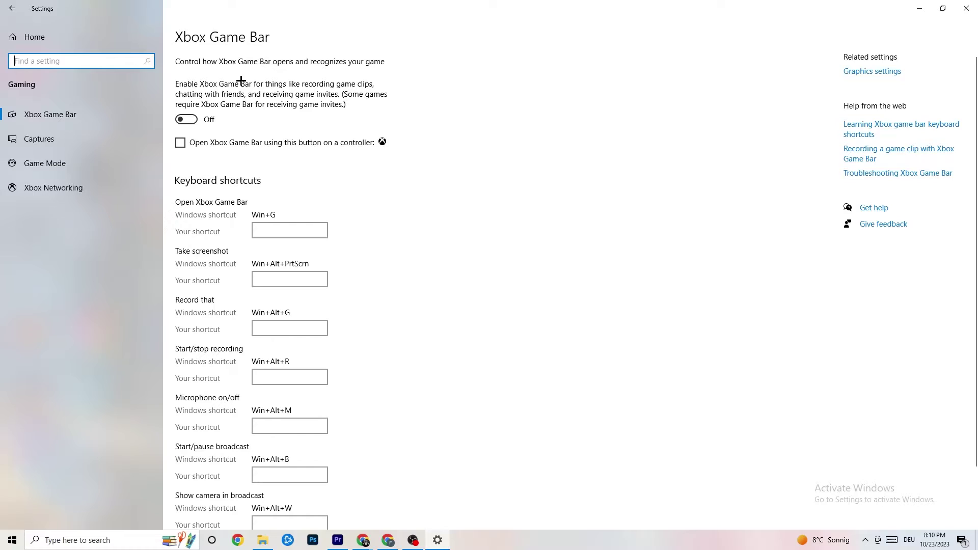
click(186, 120)
click(187, 120)
click(186, 119)
click(187, 120)
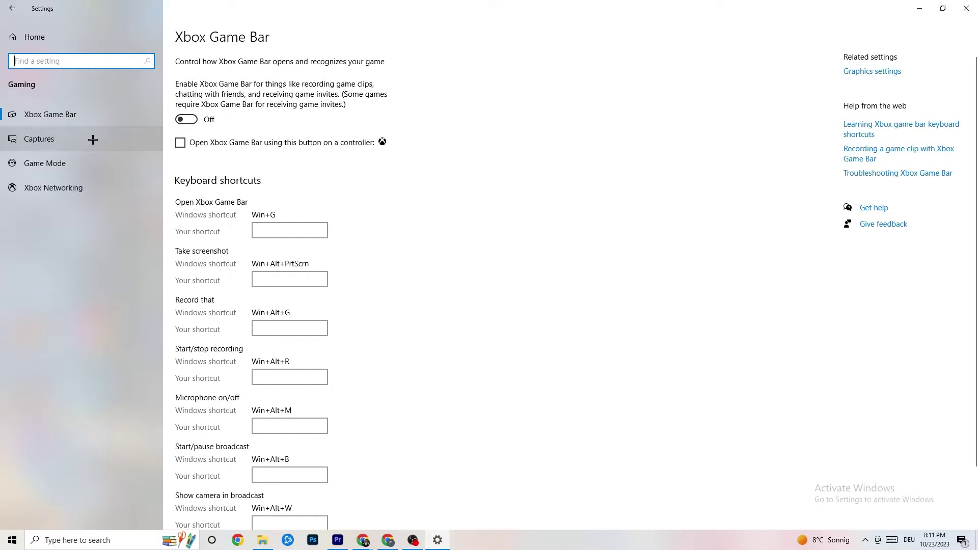
click(92, 139)
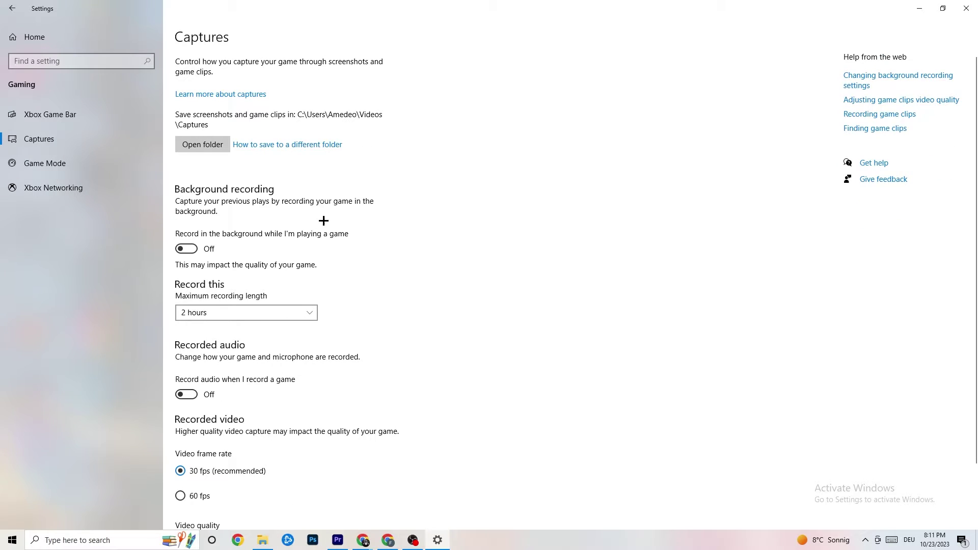
scroll(337, 219, down, 2)
scroll(338, 218, down, 1)
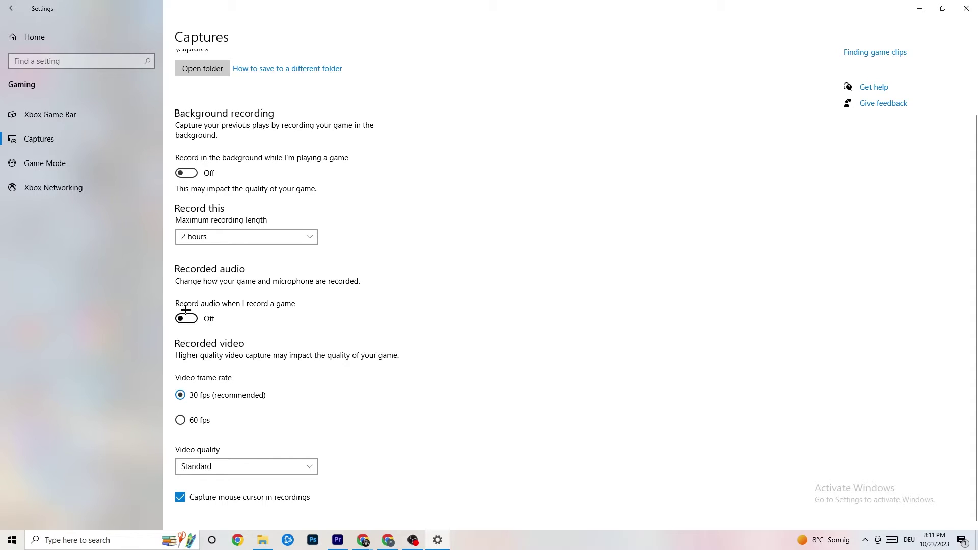
click(65, 160)
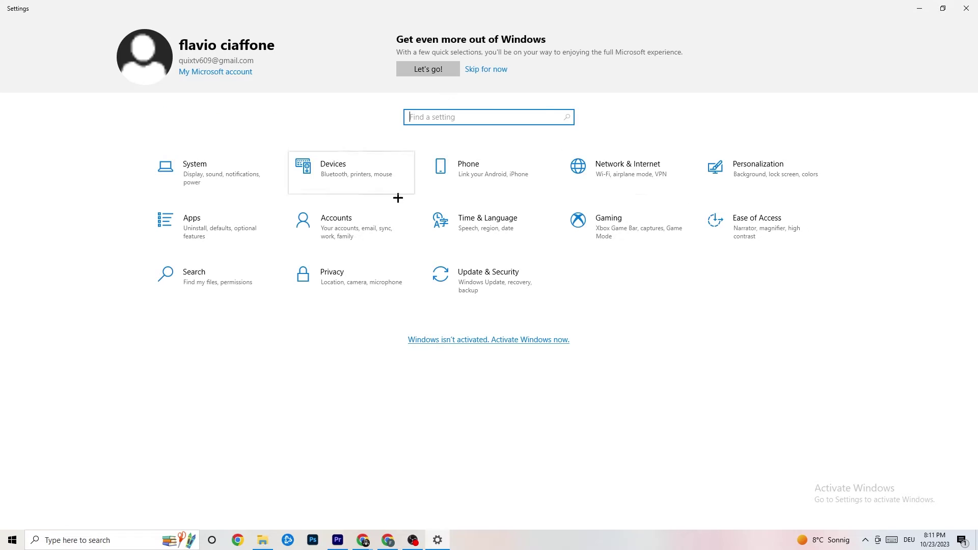
Step: Check Windows Update status, look at Troubleshoot, and close the Settings window
click(496, 276)
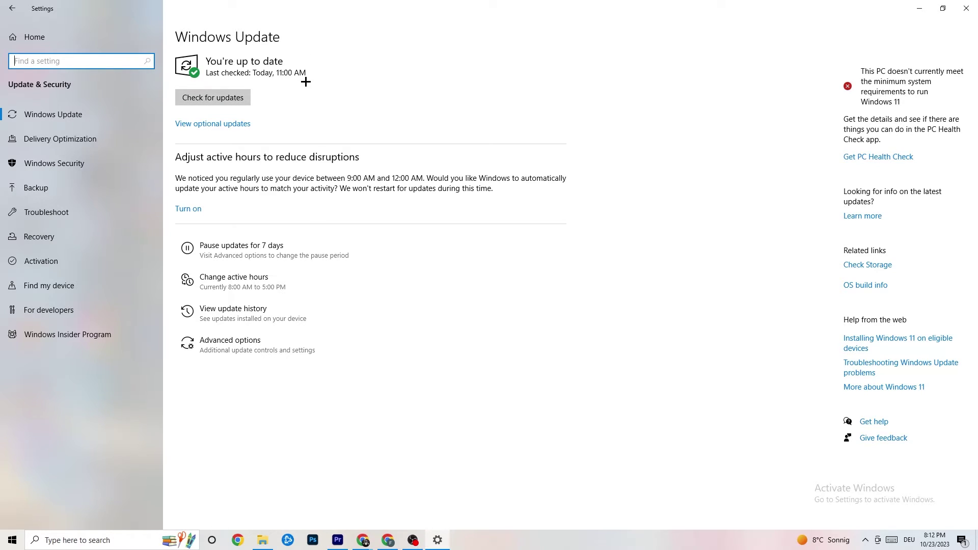
click(75, 112)
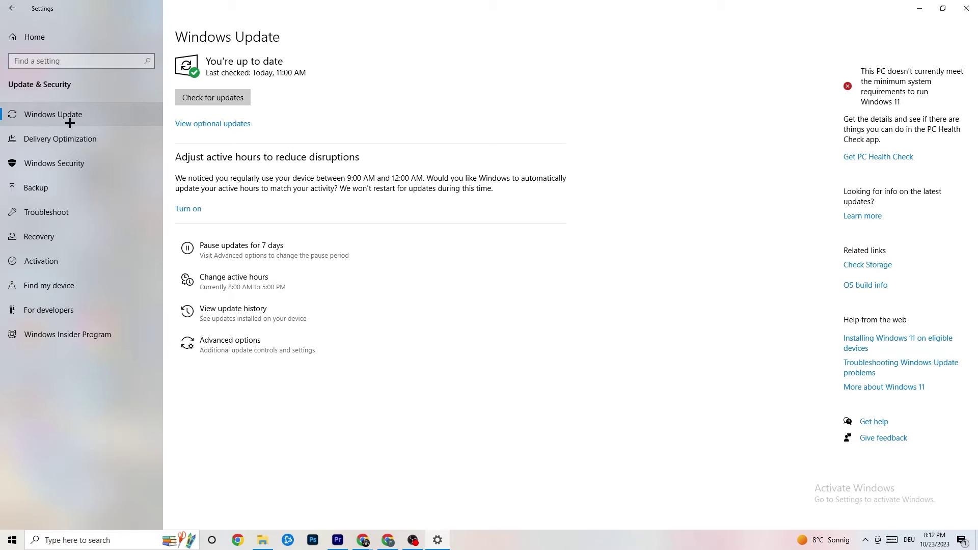
click(54, 209)
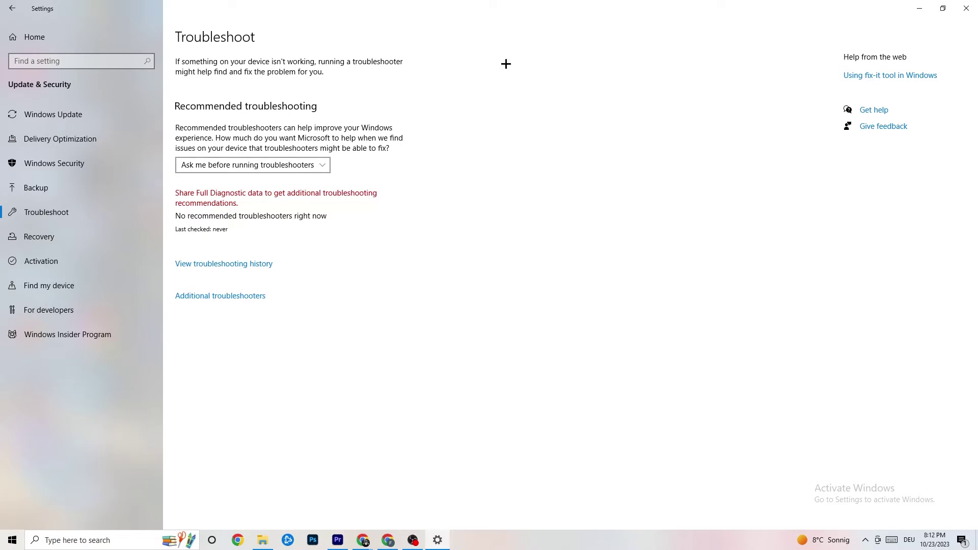
click(968, 6)
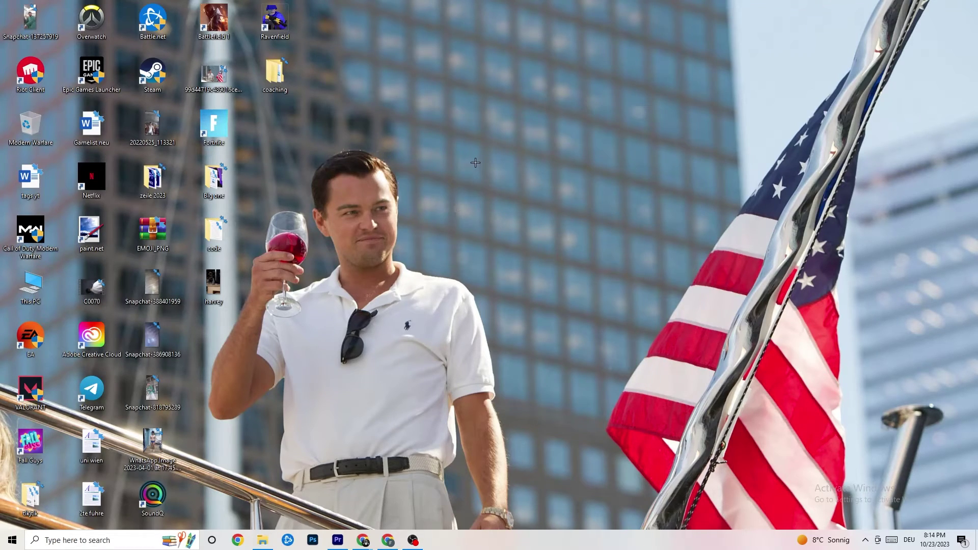
Step: Launch NVIDIA Control Panel from the desktop's right-click menu
right_click(438, 132)
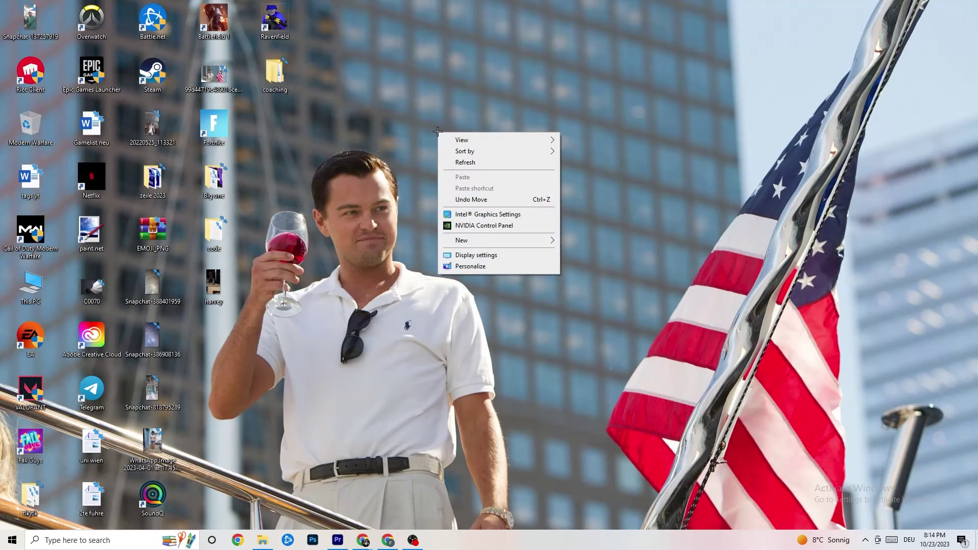
click(472, 226)
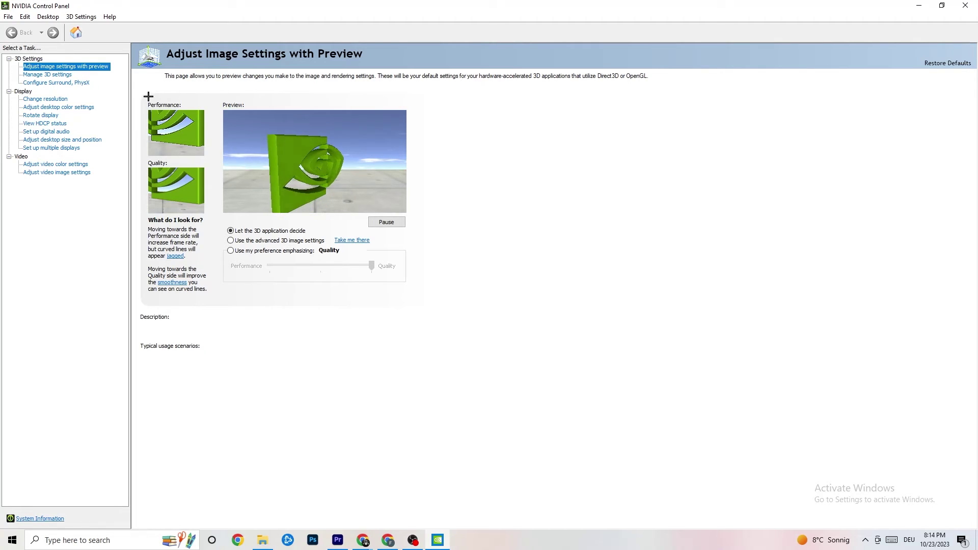
Step: Go to the Display > Change resolution page in the NVIDIA Control Panel
mouse_move(259, 236)
mouse_move(321, 262)
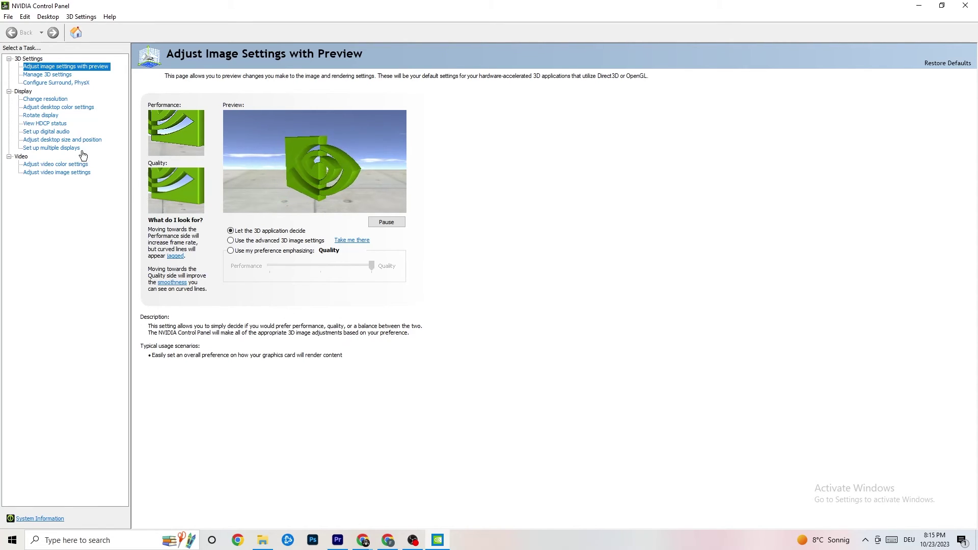
click(43, 100)
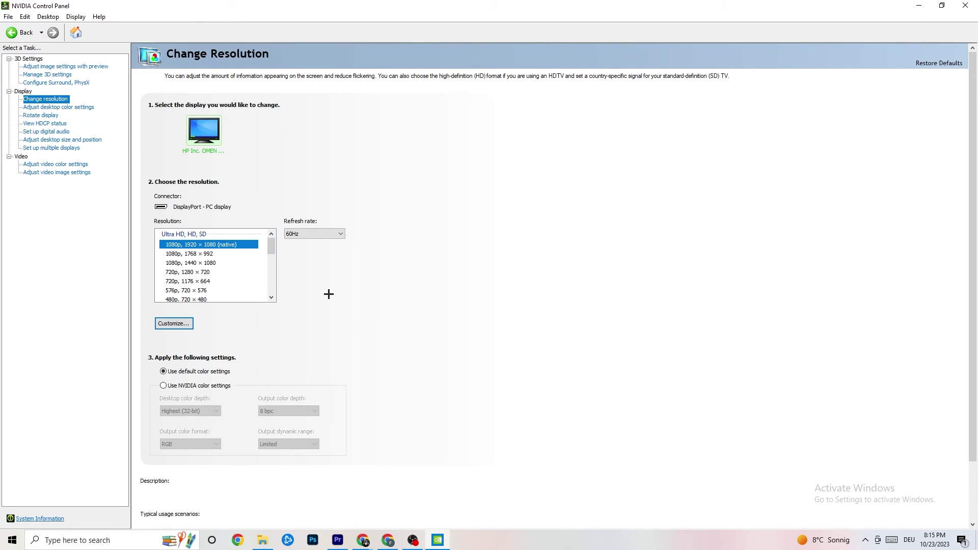
Step: Confirm the resolution is 1080p, 1920 × 1080 (native) at 60Hz, then close the panel
mouse_move(238, 250)
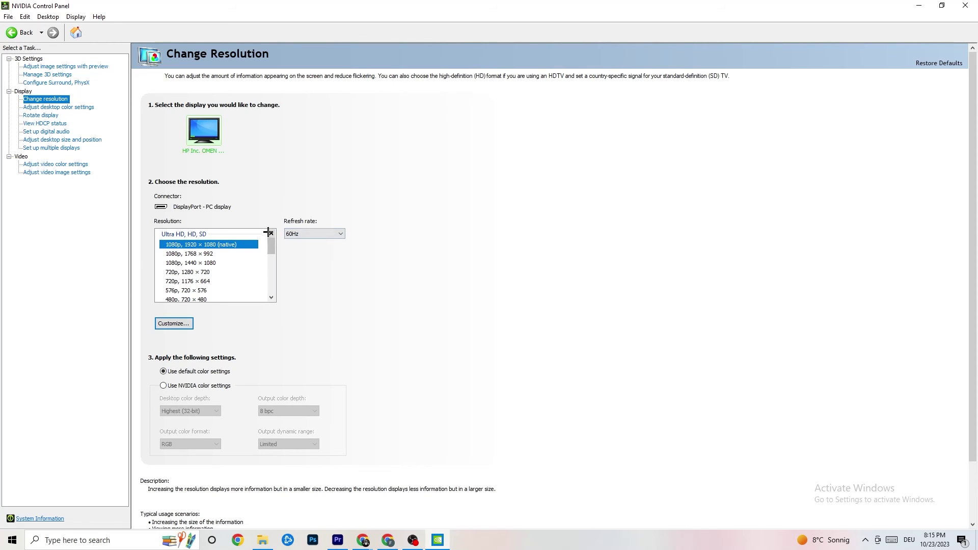
drag(271, 250, 271, 235)
key(alt+F4)
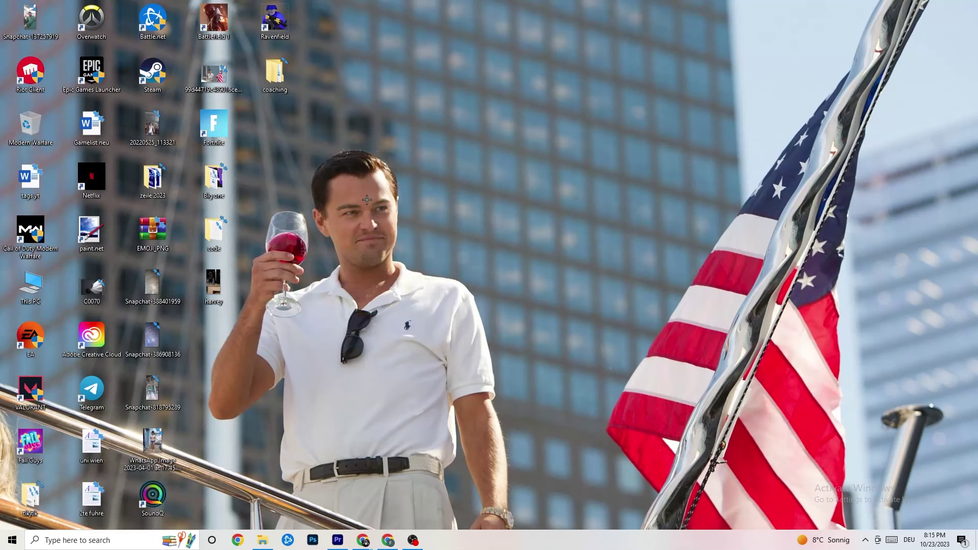